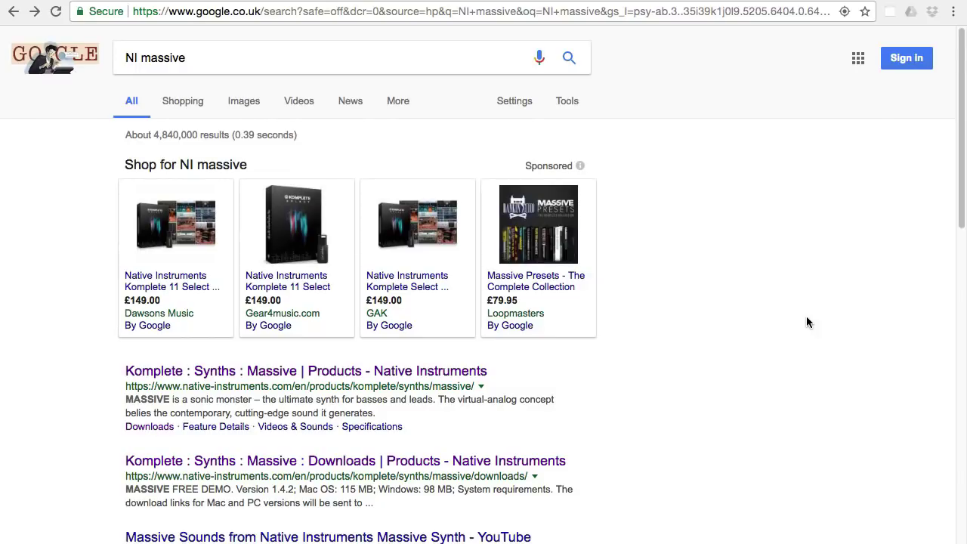
# Open the 'Komplete : Synths : Massive | Products - Native Instruments' search result.
pyautogui.click(312, 371)
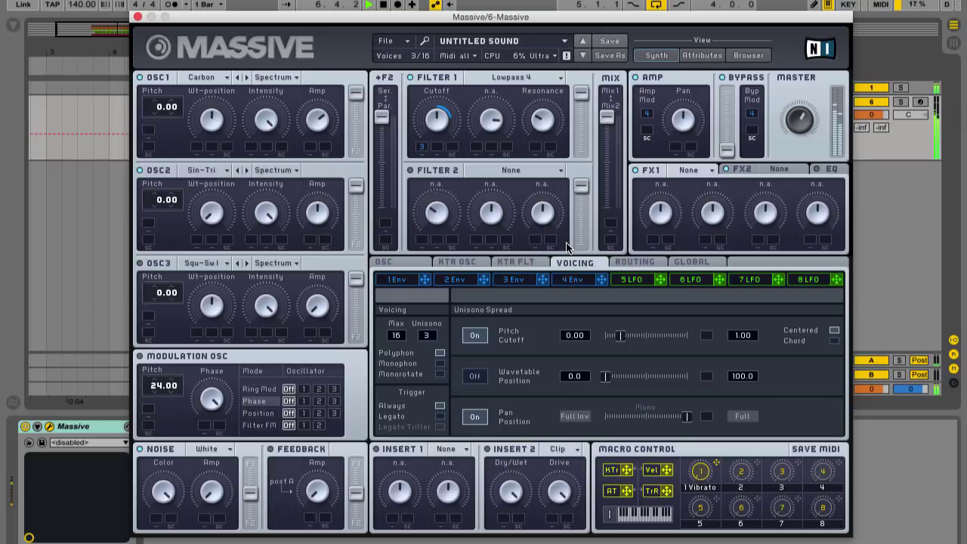
# On envelope 3, lengthen the decay and shorten the attack.
pyautogui.click(518, 281)
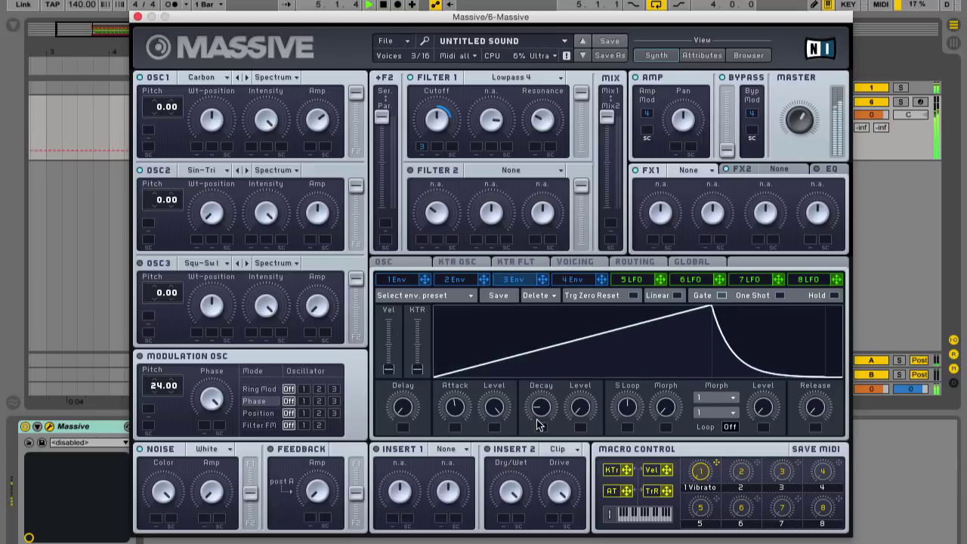
pyautogui.moveTo(540, 425); pyautogui.dragTo(465, 423)
pyautogui.moveTo(539, 412); pyautogui.dragTo(539, 427)
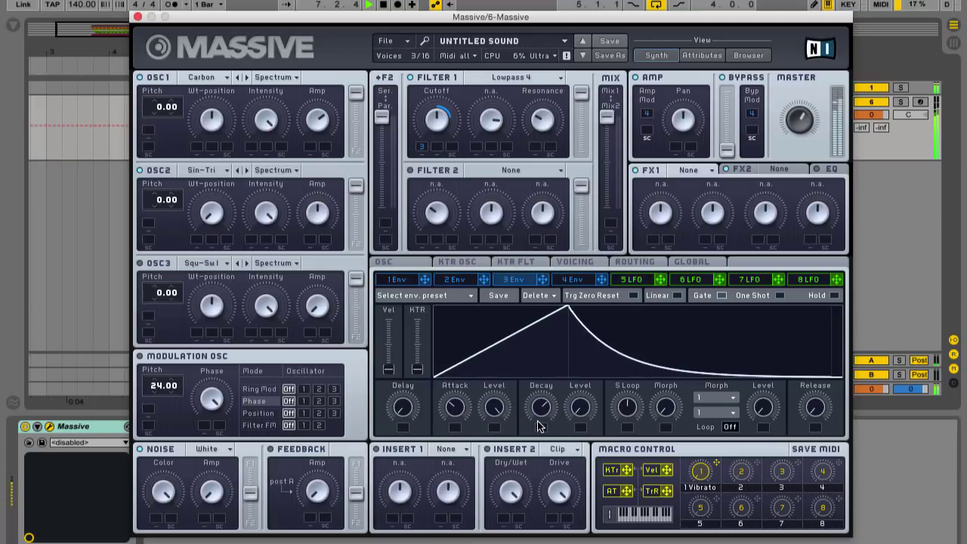
pyautogui.moveTo(456, 410); pyautogui.dragTo(456, 414)
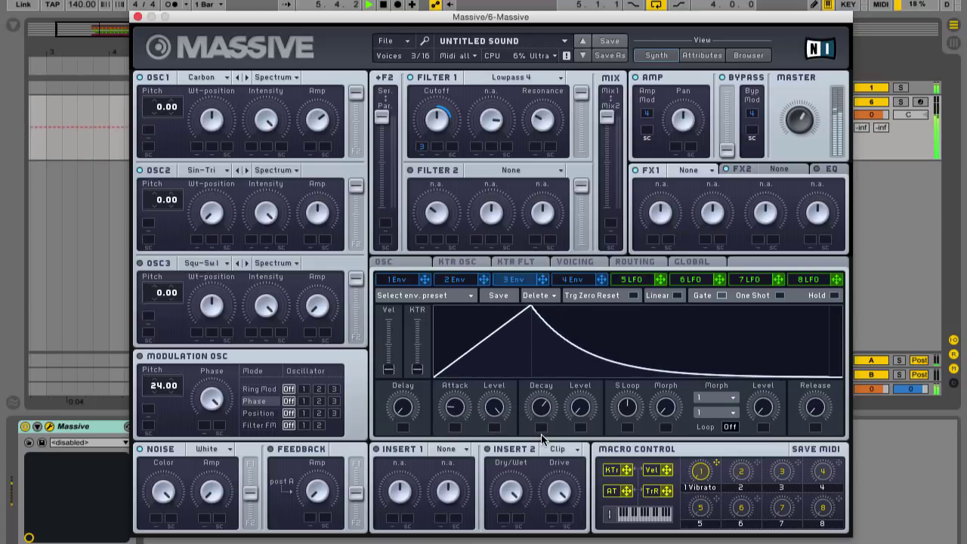
pyautogui.moveTo(461, 409)
pyautogui.mouseDown()
pyautogui.moveTo(448, 397)
pyautogui.moveTo(451, 408)
pyautogui.mouseUp()
pyautogui.moveTo(454, 408)
pyautogui.mouseDown()
pyautogui.moveTo(454, 420)
pyautogui.moveTo(454, 405)
pyautogui.mouseUp()
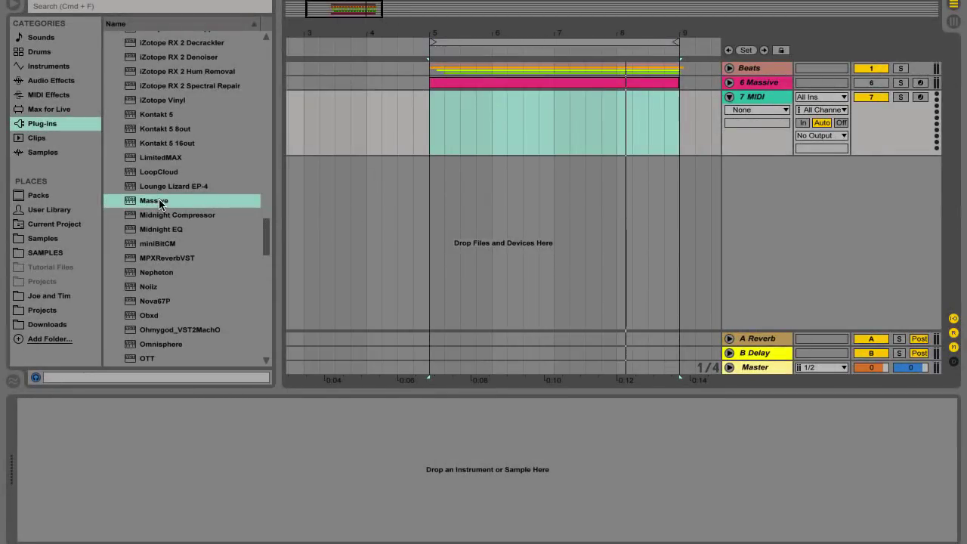
# Load Massive onto the 7 MIDI track and start a new Untitled Sound.
pyautogui.doubleClick(163, 202)
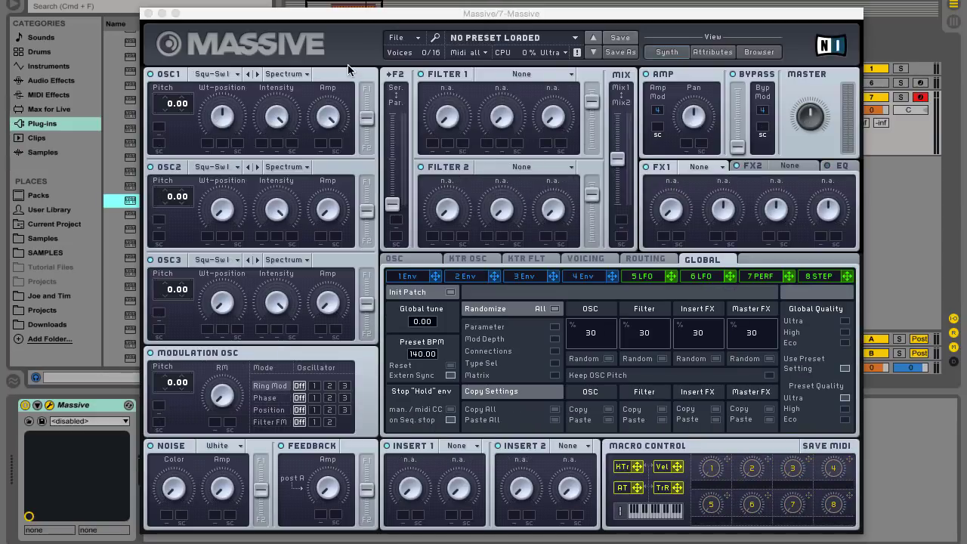
pyautogui.click(396, 38)
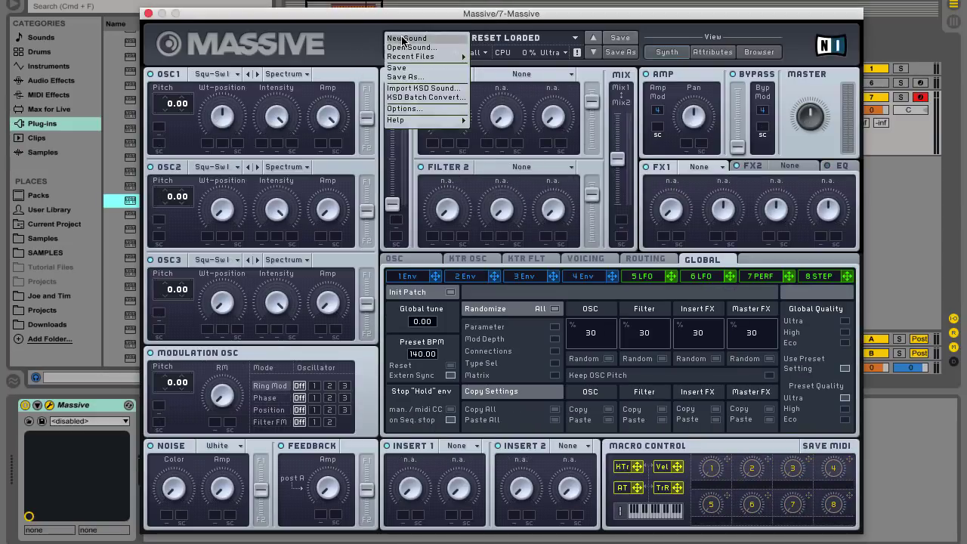
pyautogui.click(398, 39)
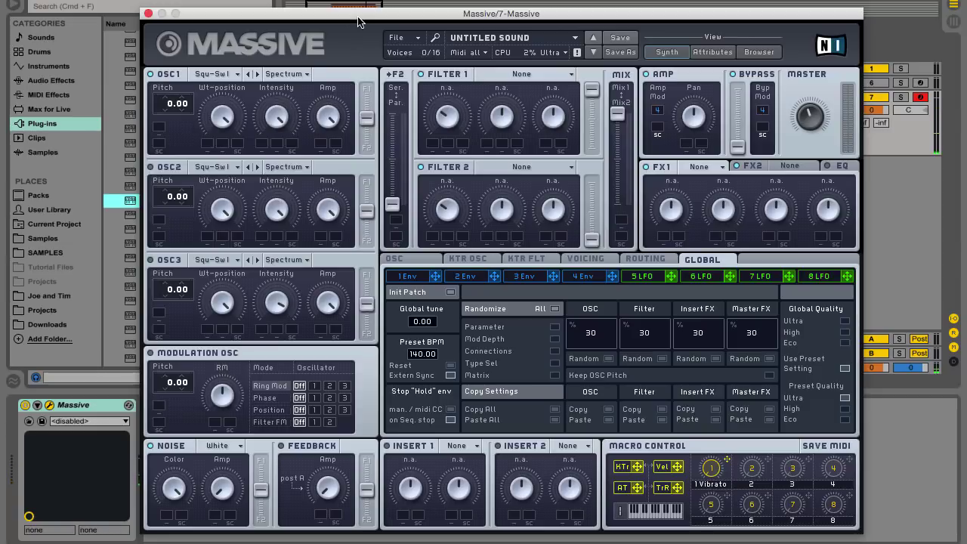
# Set Filter 1 to Lowpass 4 and assign envelope 1 to its Cutoff.
pyautogui.click(501, 74)
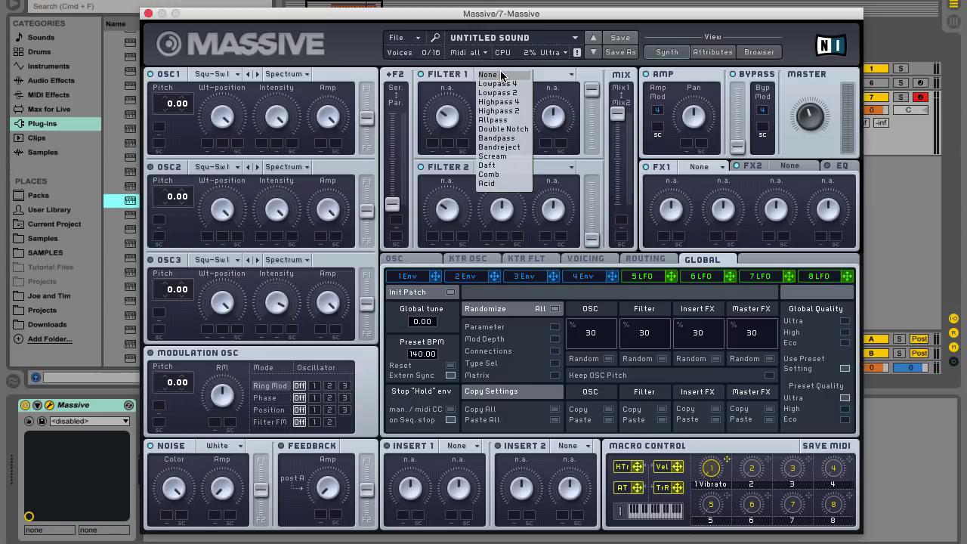
pyautogui.click(498, 83)
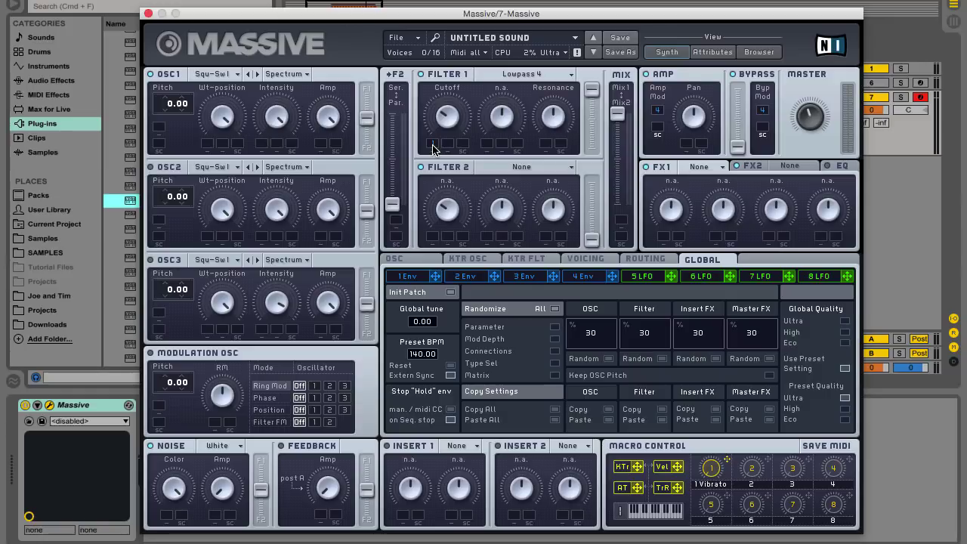
pyautogui.moveTo(433, 147); pyautogui.dragTo(435, 116)
# Turn up envelope 1's Attack so its curve rises more slowly.
pyautogui.click(403, 278)
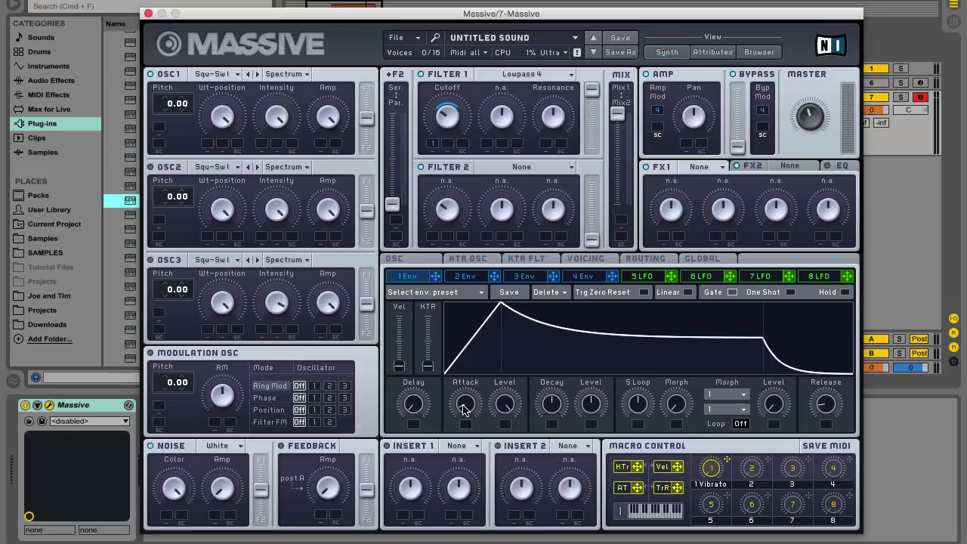
pyautogui.moveTo(464, 409); pyautogui.dragTo(460, 389)
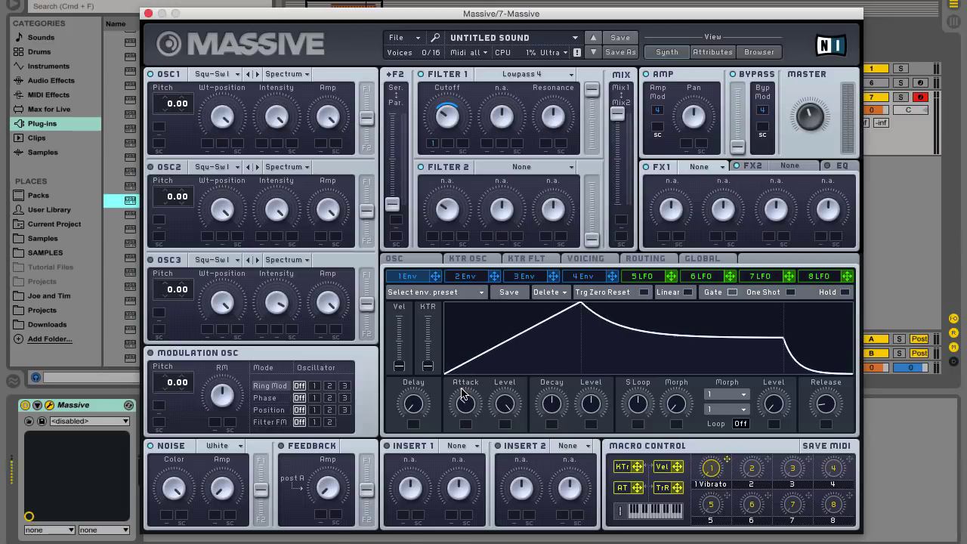
# Set Unisono to 3, enable Pitch/Cutoff spread with a slight amount, and enable Pan Position.
pyautogui.click(579, 259)
pyautogui.moveTo(444, 337); pyautogui.dragTo(444, 323)
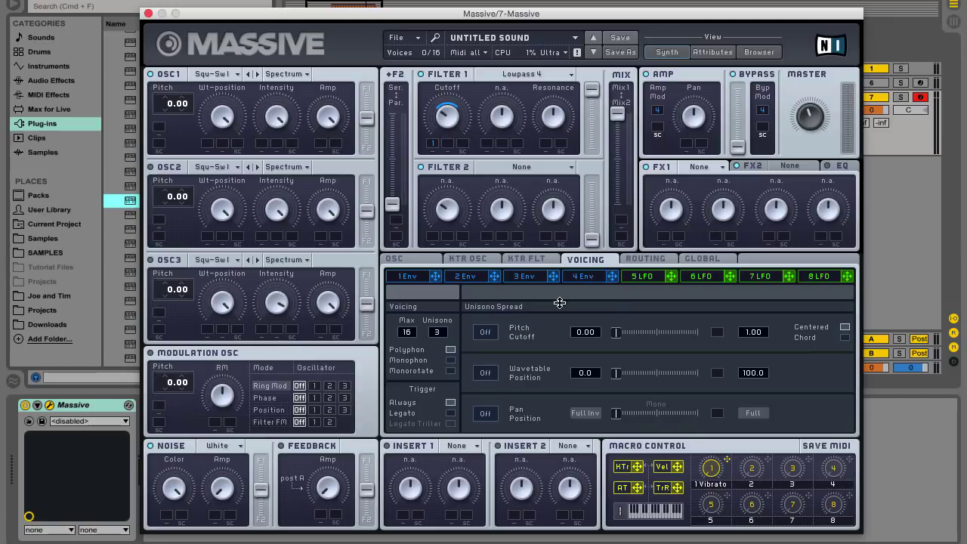
pyautogui.click(485, 331)
pyautogui.moveTo(615, 332); pyautogui.dragTo(627, 333)
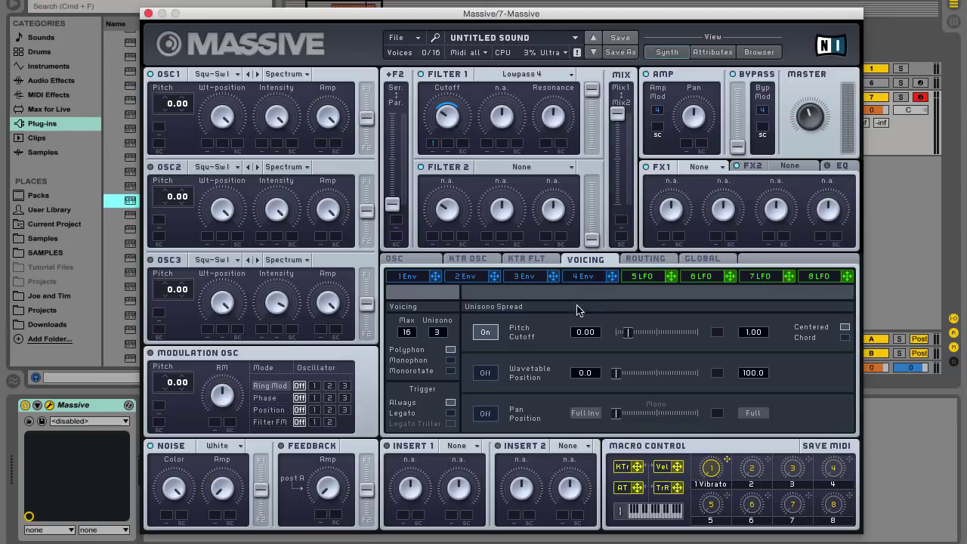
pyautogui.click(488, 414)
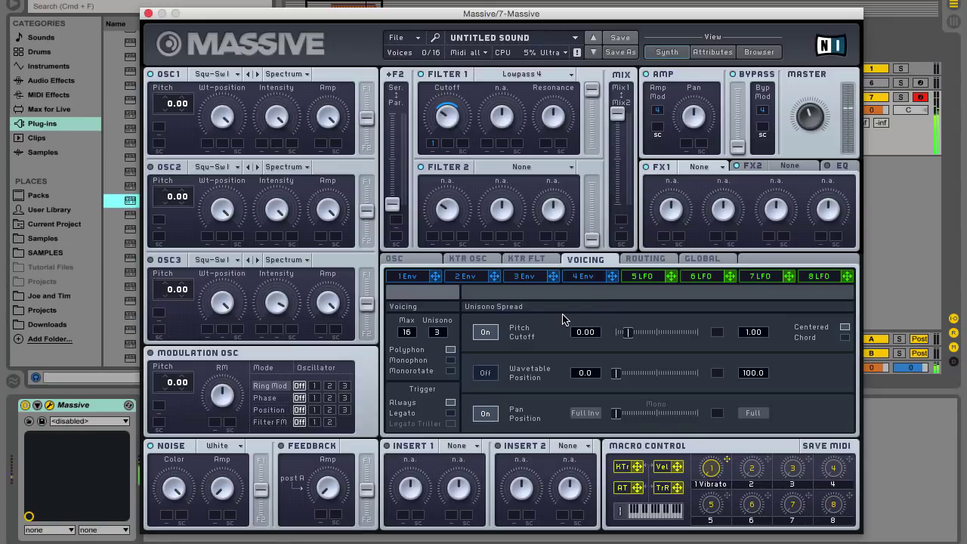
# Drop envelope 1's sustain to zero, trim its attack, and lower Filter 1 Resonance.
pyautogui.click(408, 276)
pyautogui.moveTo(592, 408); pyautogui.dragTo(556, 417)
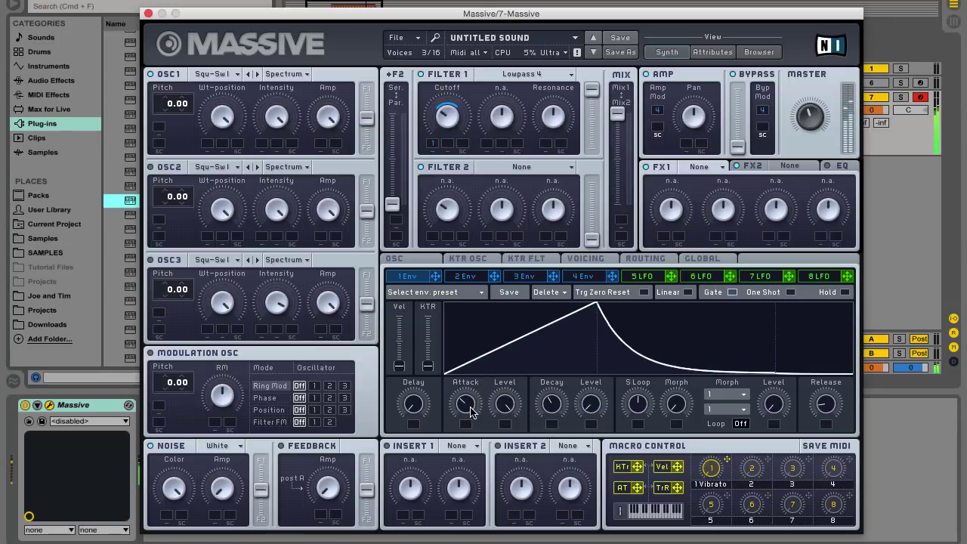
pyautogui.moveTo(470, 408)
pyautogui.mouseDown()
pyautogui.moveTo(470, 425)
pyautogui.moveTo(472, 407)
pyautogui.mouseUp()
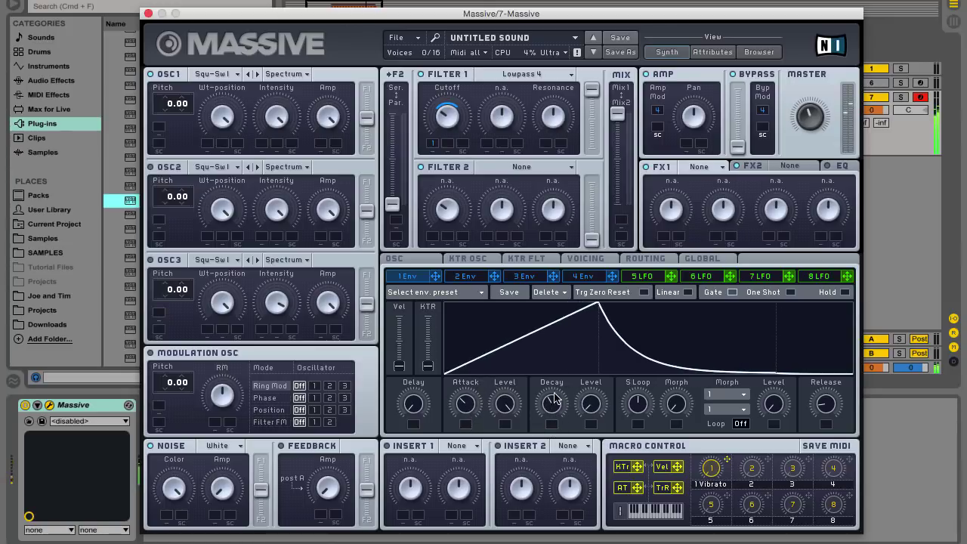
pyautogui.moveTo(549, 115); pyautogui.dragTo(554, 143)
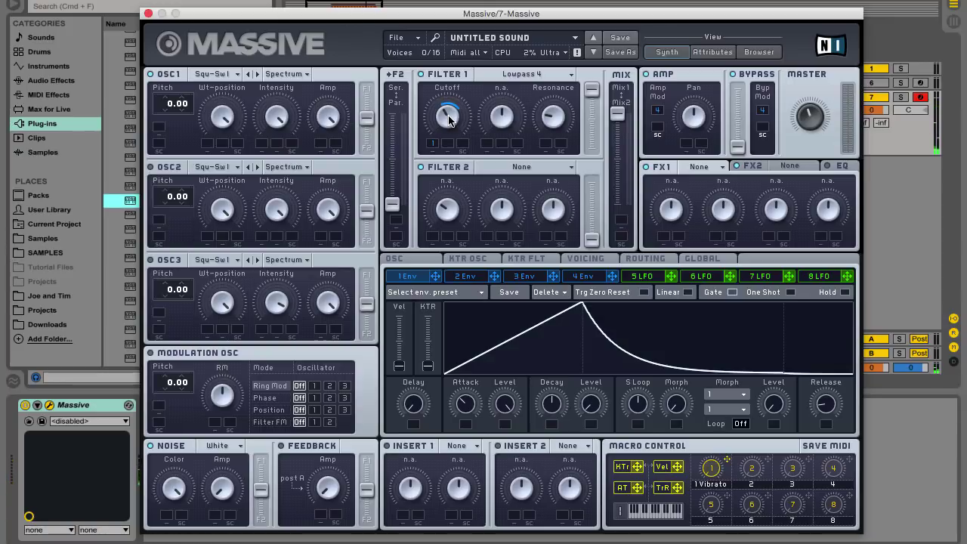
# Set the voicing mode to Monorotate, after briefly trying Monophon.
pyautogui.click(580, 262)
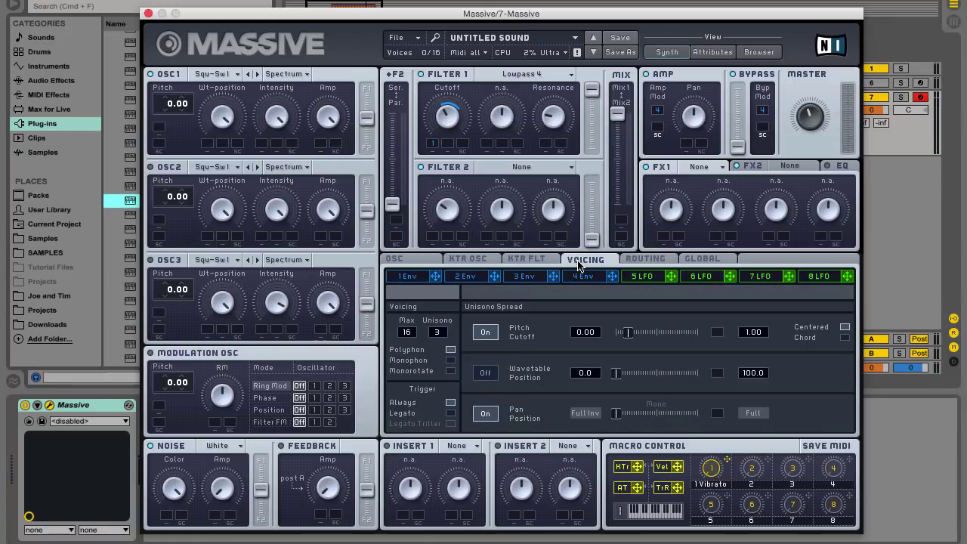
pyautogui.click(451, 369)
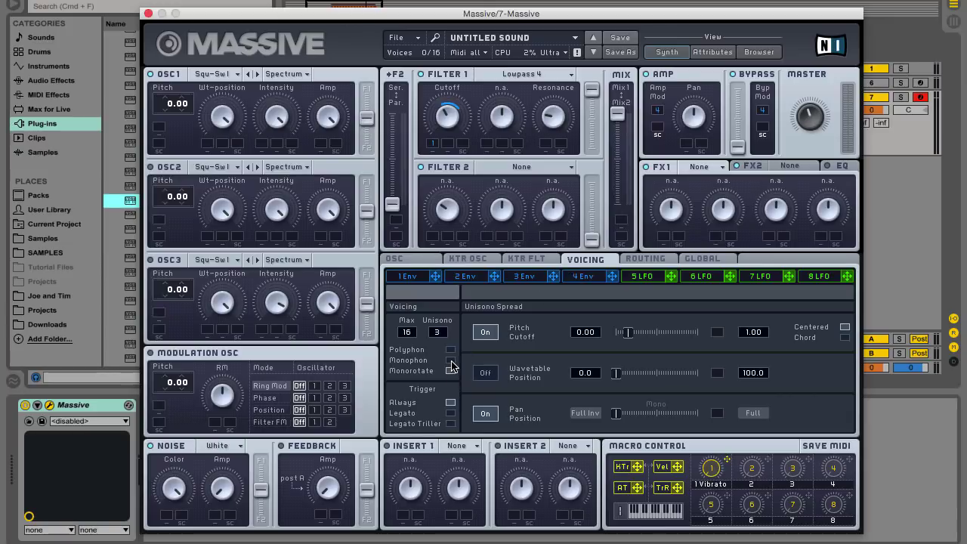
pyautogui.click(451, 362)
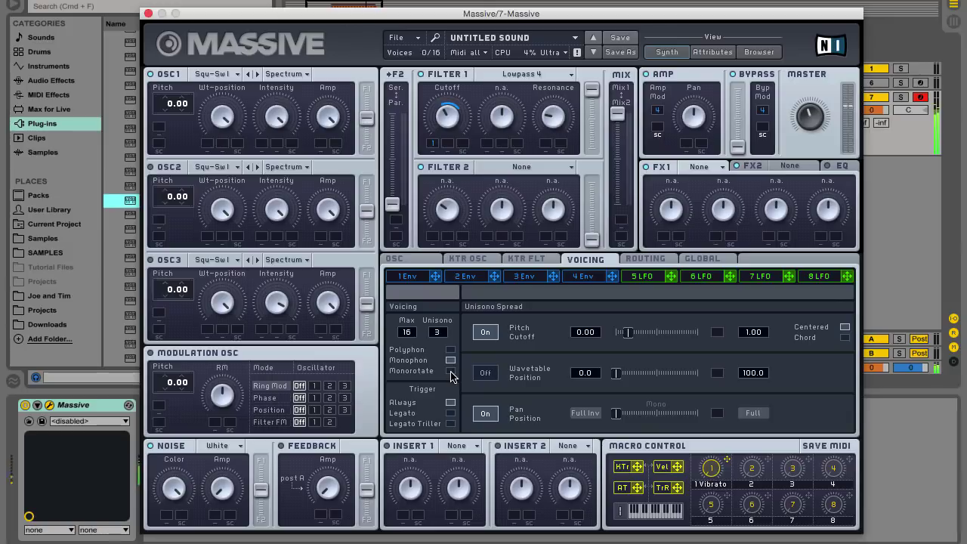
pyautogui.click(451, 371)
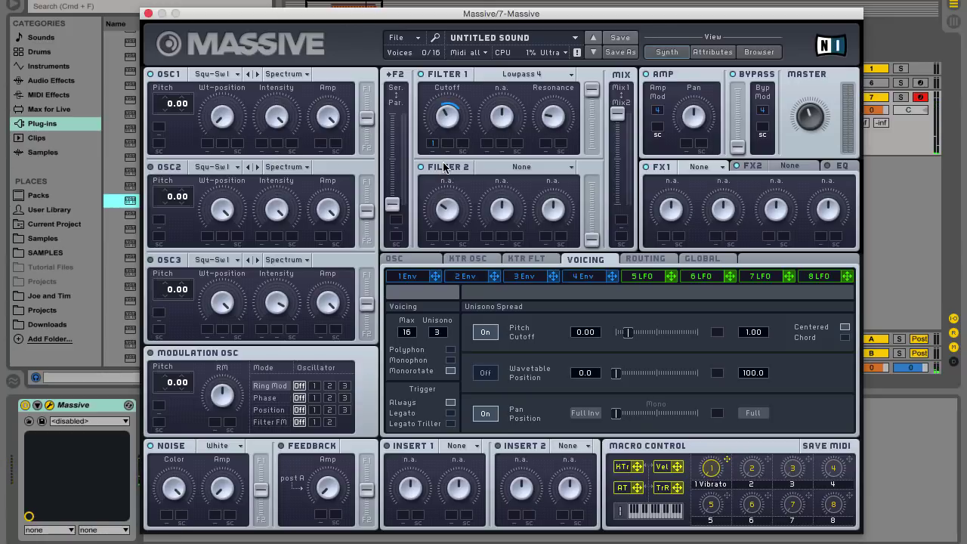
# Select the Carbon wavetable from the Analog/Electric column for OSC1.
pyautogui.click(209, 78)
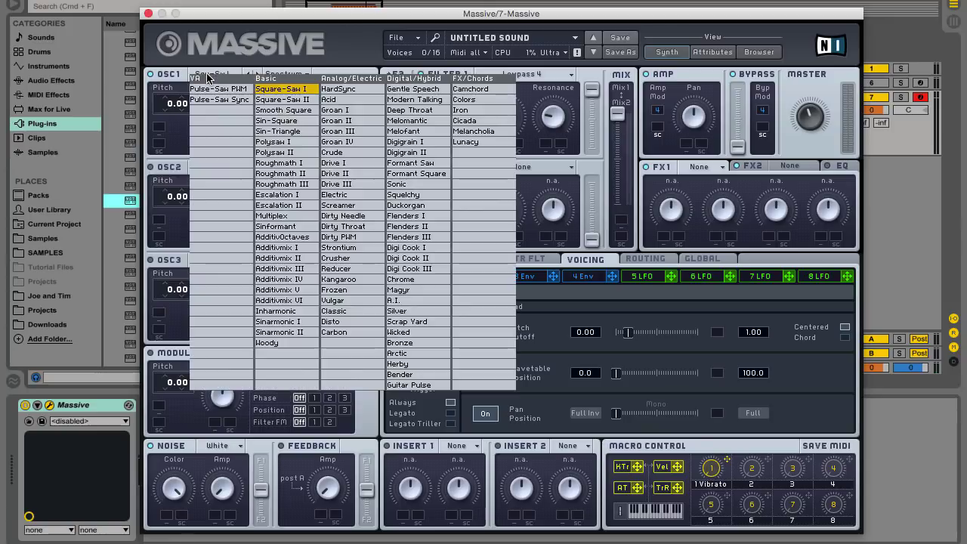
pyautogui.click(335, 334)
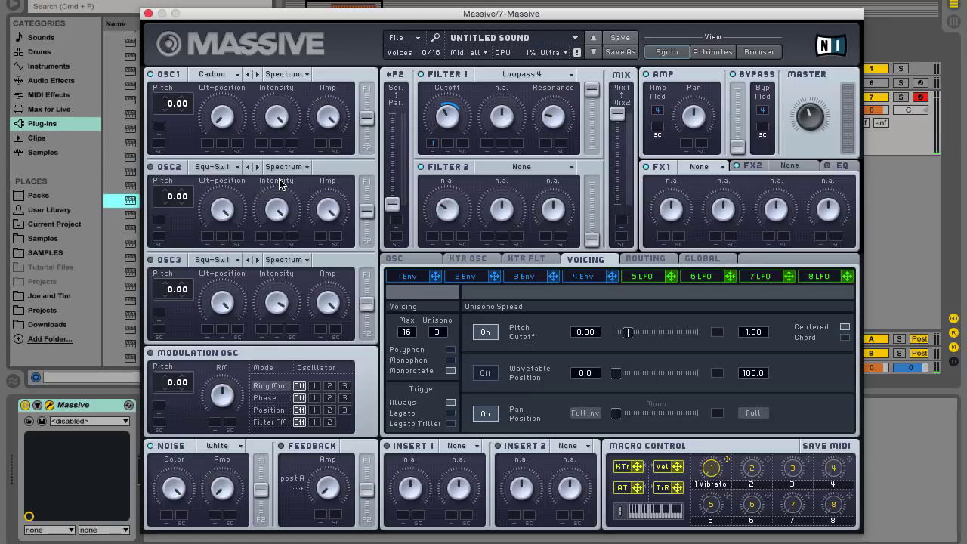
# Select the Sin-Triangle wavetable from the Basic column for OSC2.
pyautogui.click(223, 79)
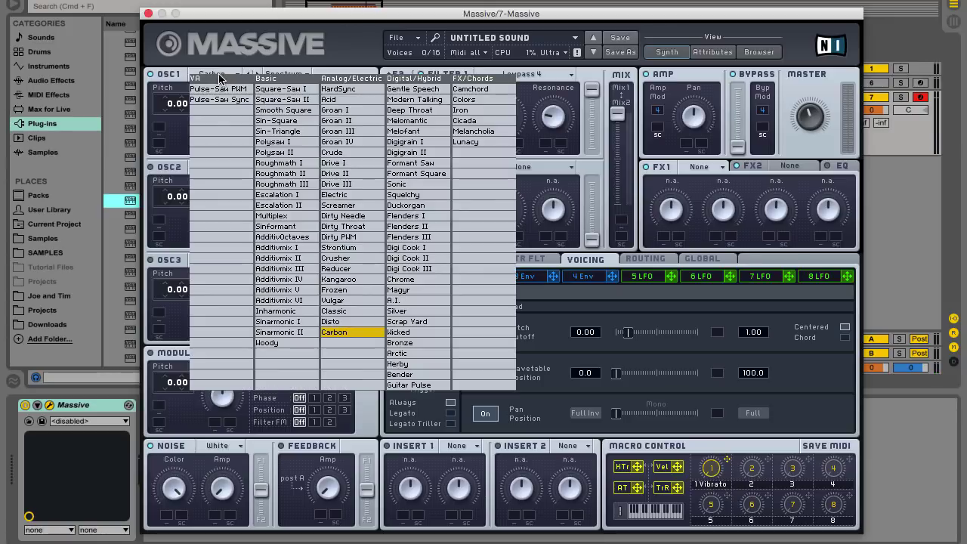
pyautogui.click(288, 194)
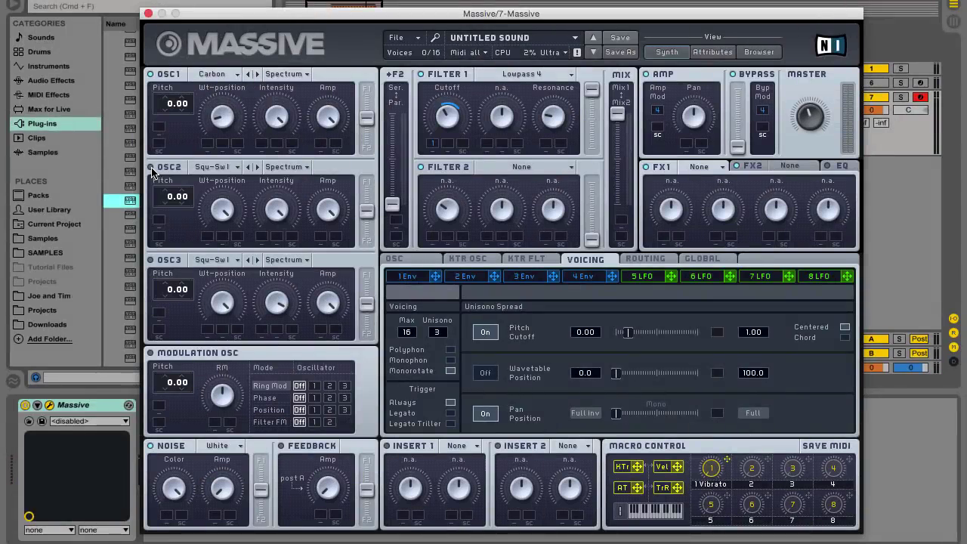
pyautogui.click(215, 167)
pyautogui.click(291, 224)
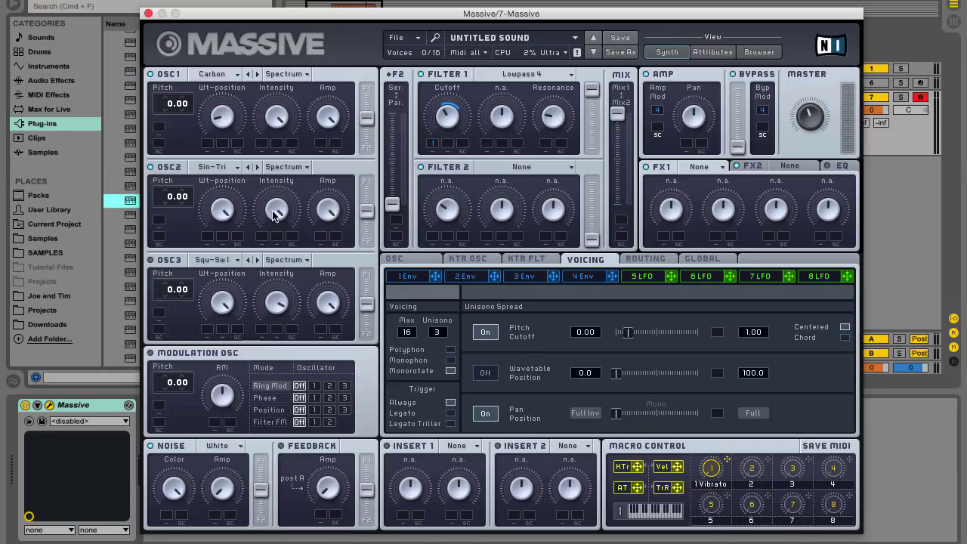